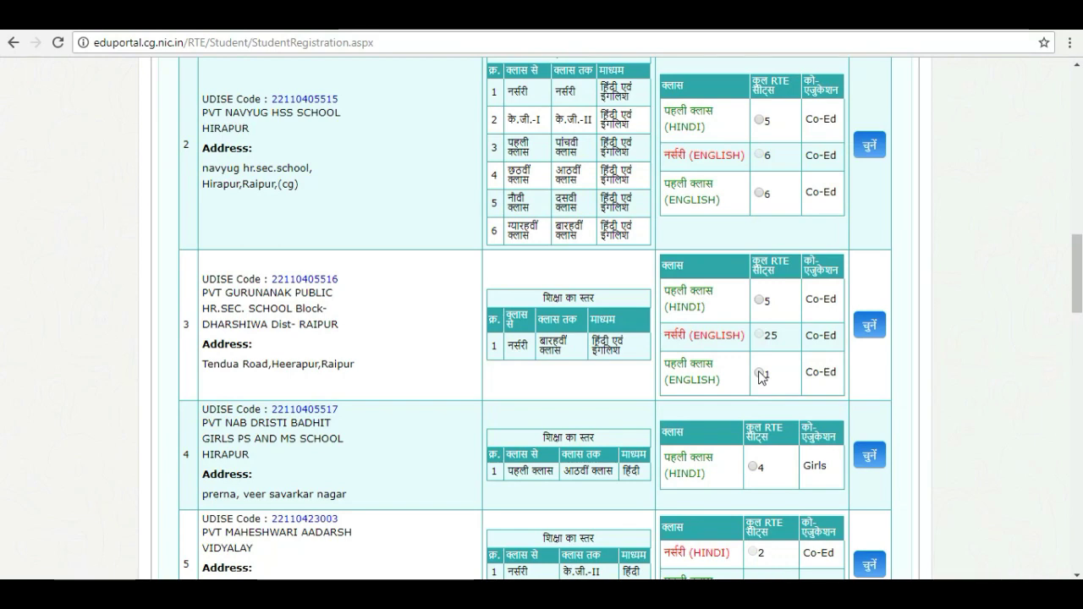
# Add Gurunanak Public school's पहली क्लास (ENGLISH) seat as choice 1, then pick Maheshwari Aadarsh Vidyalay's पहली क्लास (HINDI) seat
pyautogui.click(759, 373)
pyautogui.click(866, 333)
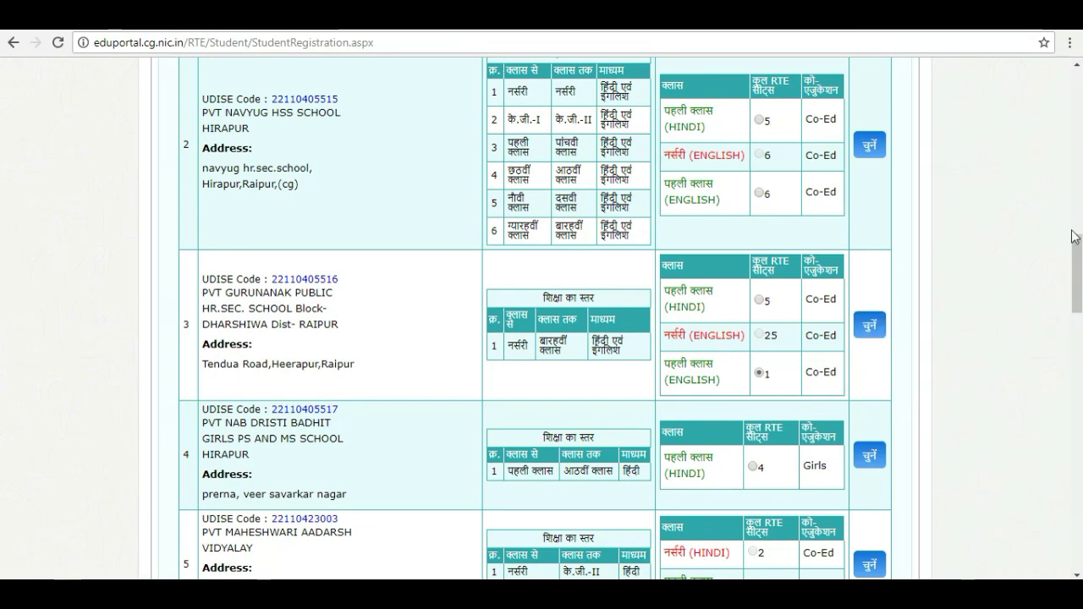
pyautogui.moveTo(1074, 246); pyautogui.dragTo(1078, 353)
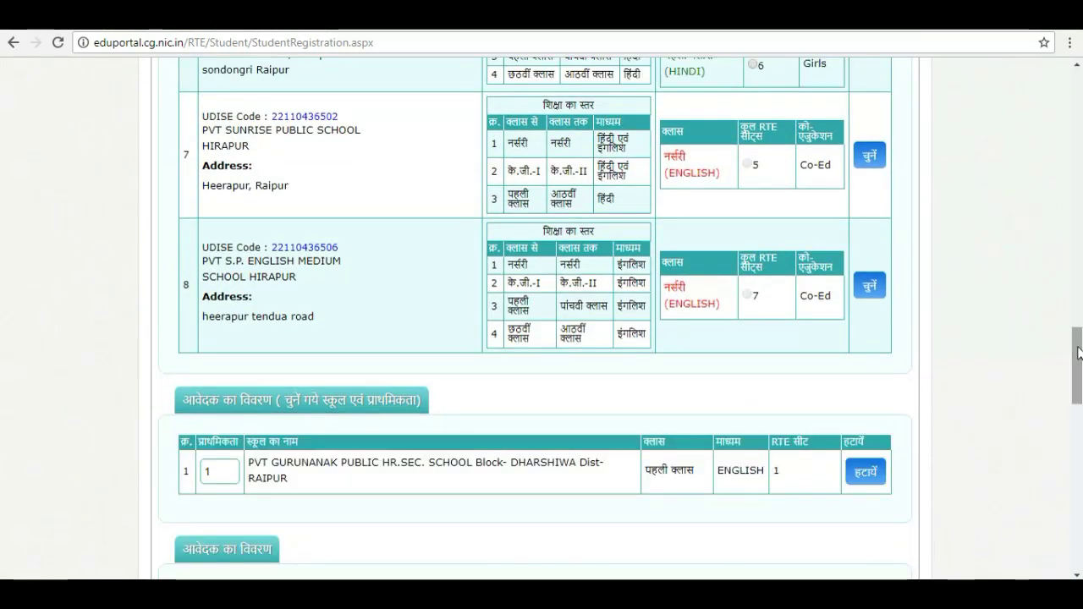
pyautogui.moveTo(317, 476); pyautogui.dragTo(251, 462)
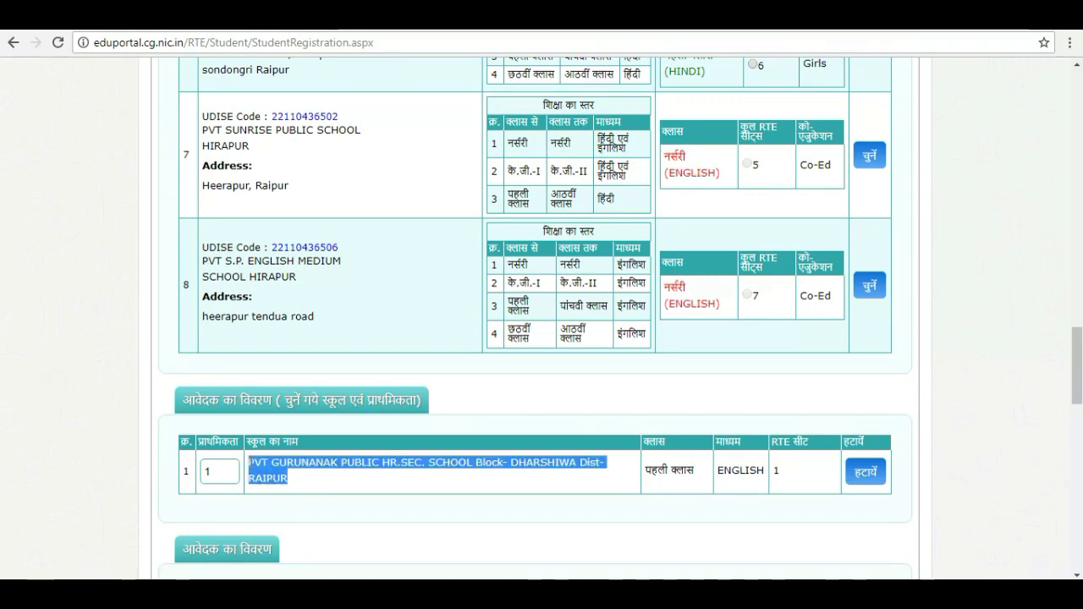
pyautogui.moveTo(1079, 342); pyautogui.dragTo(1080, 302)
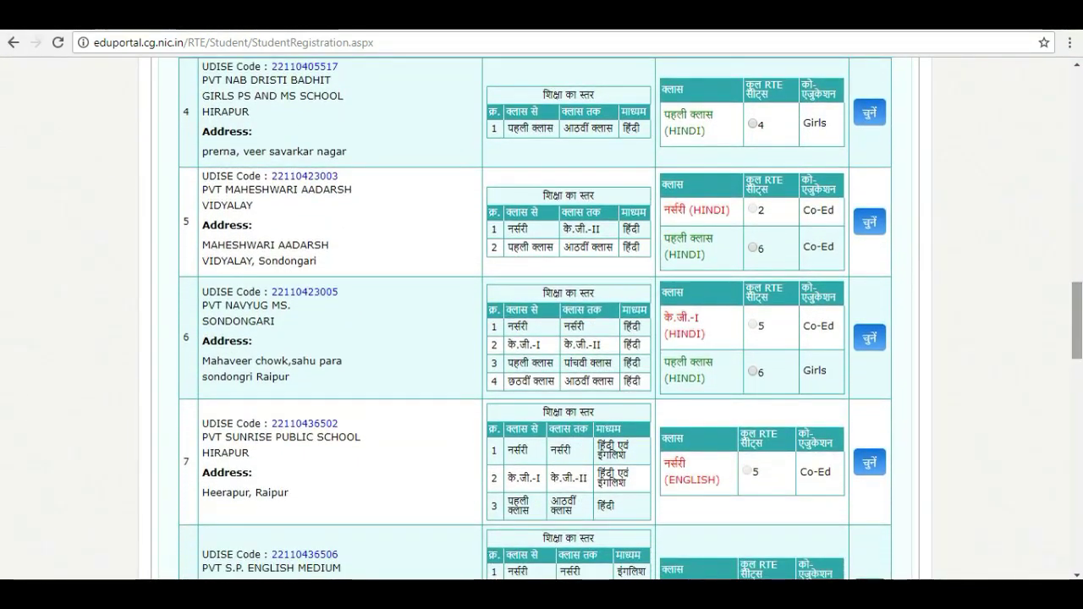
pyautogui.moveTo(265, 208); pyautogui.dragTo(208, 190)
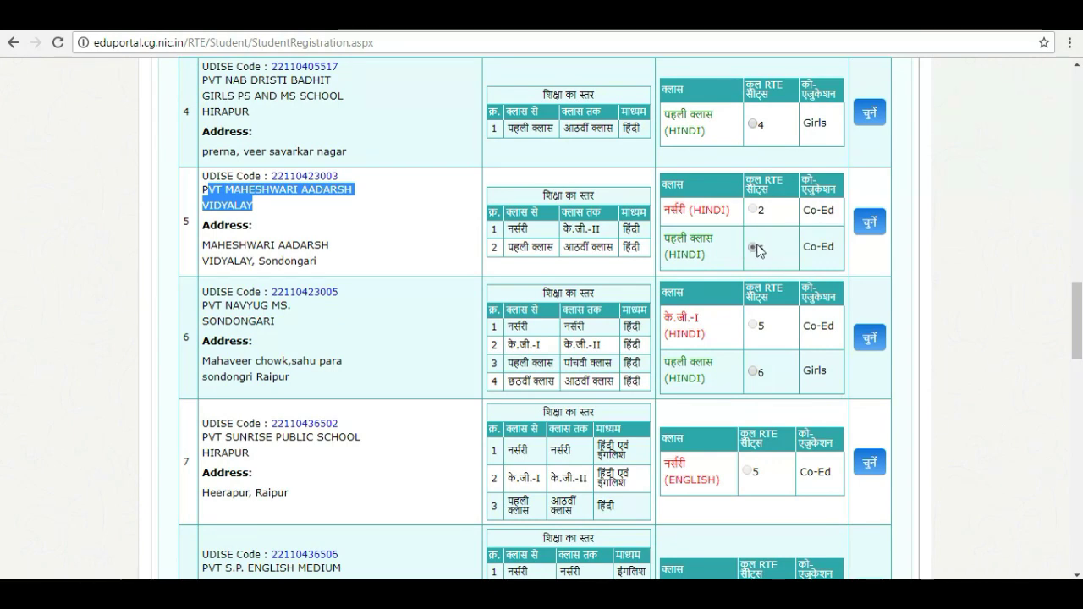
# Add PVT Maheshwari Aadarsh Vidyalay's पहली क्लास (HINDI) seat and confirm its row at priority 2
pyautogui.click(874, 225)
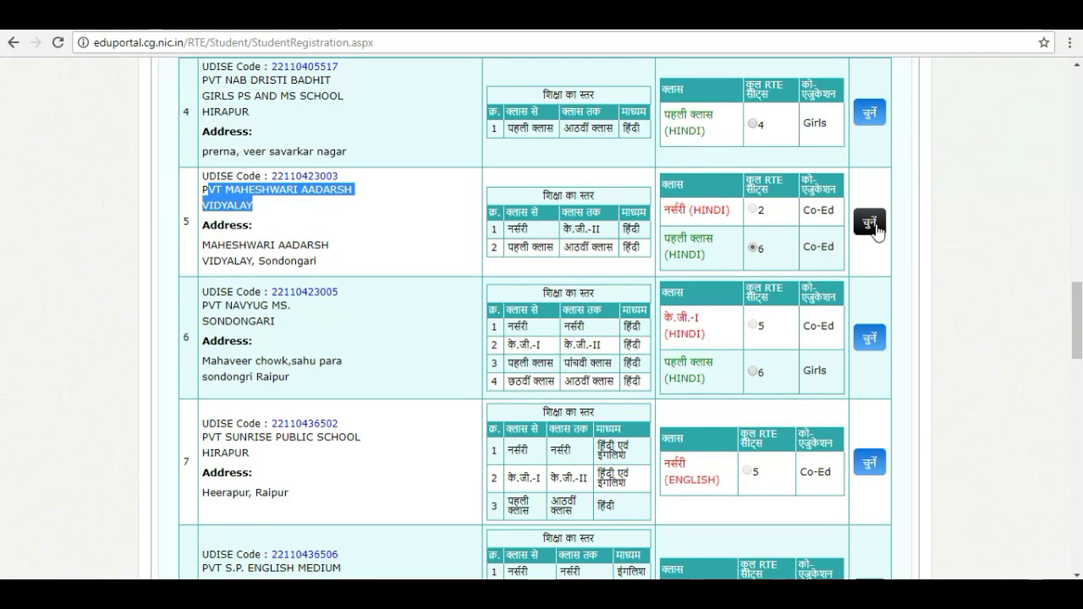
pyautogui.moveTo(1076, 314); pyautogui.dragTo(1079, 354)
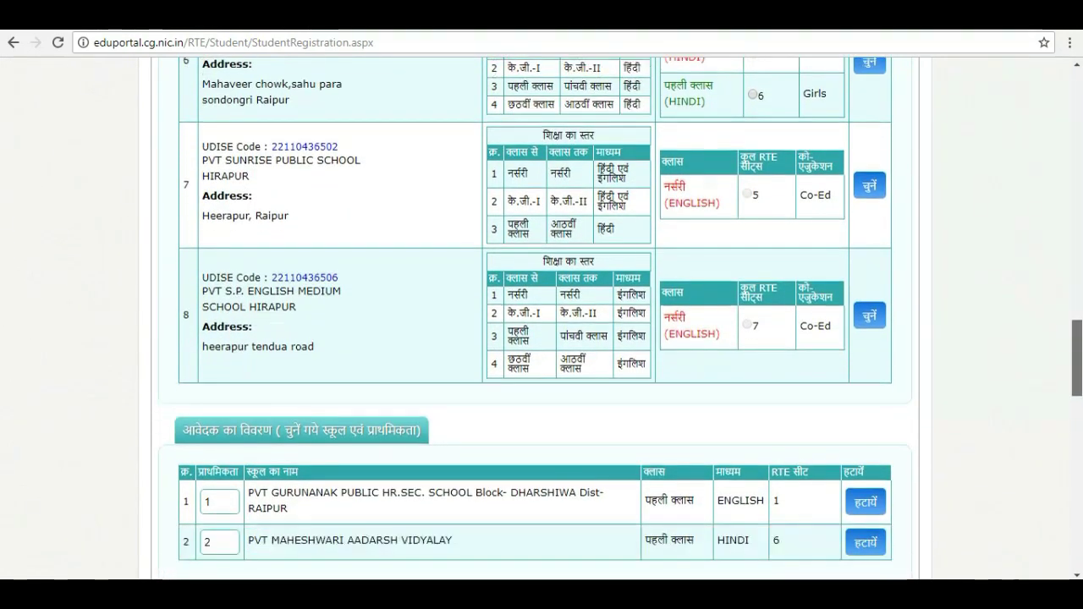
pyautogui.moveTo(1080, 355); pyautogui.dragTo(1080, 380)
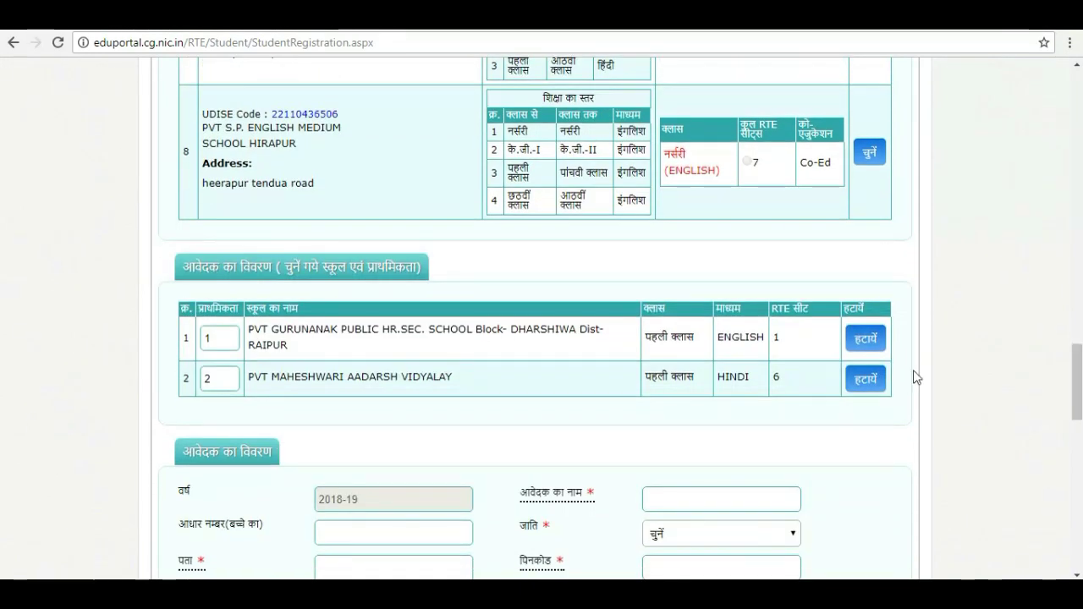
pyautogui.moveTo(466, 386); pyautogui.dragTo(267, 372)
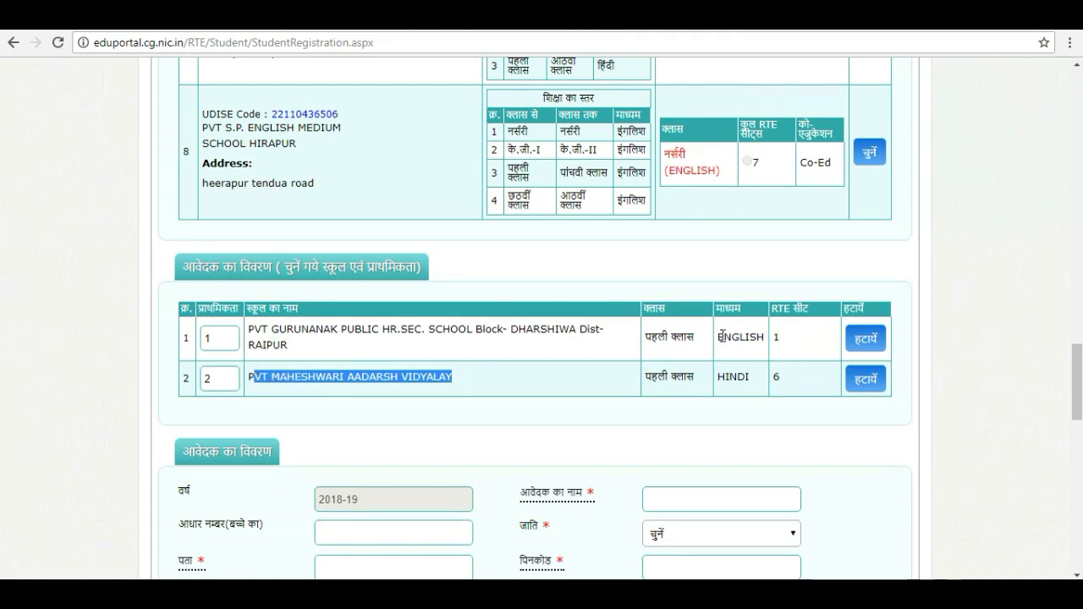
pyautogui.moveTo(1078, 395); pyautogui.dragTo(1081, 349)
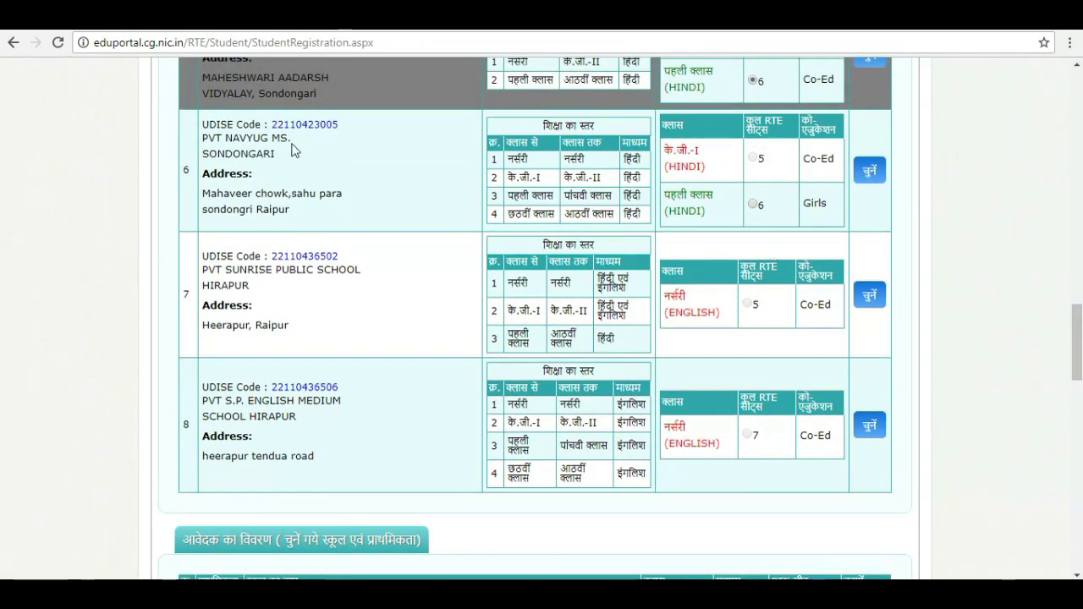
# Add PVT Navyug MS. Sondongari's पहली क्लास (HINDI) girls' seat and confirm it at priority 3
pyautogui.moveTo(276, 154); pyautogui.dragTo(206, 137)
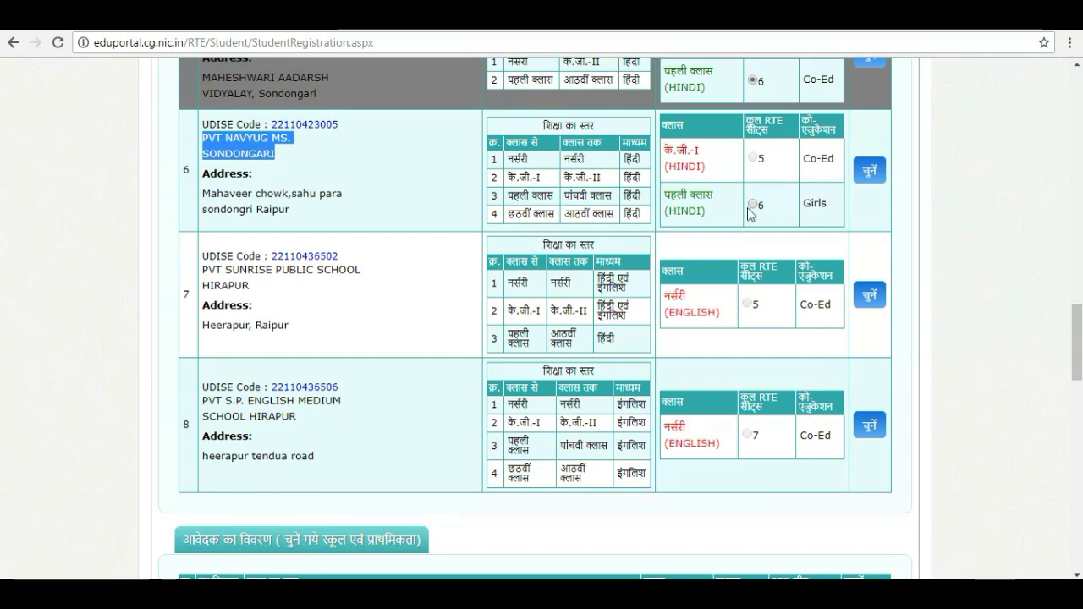
pyautogui.click(752, 205)
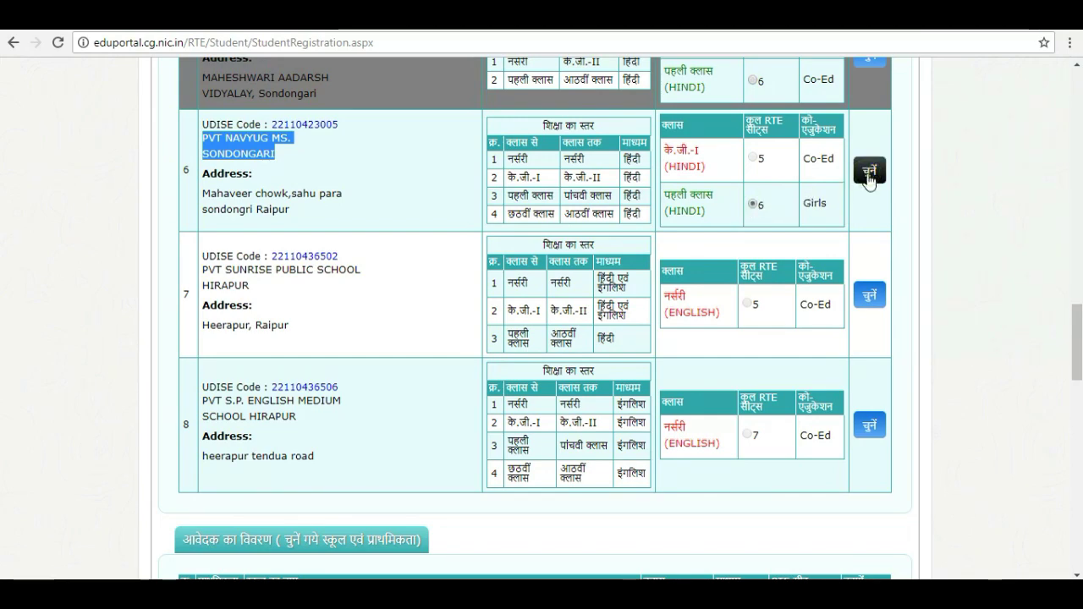
pyautogui.click(869, 173)
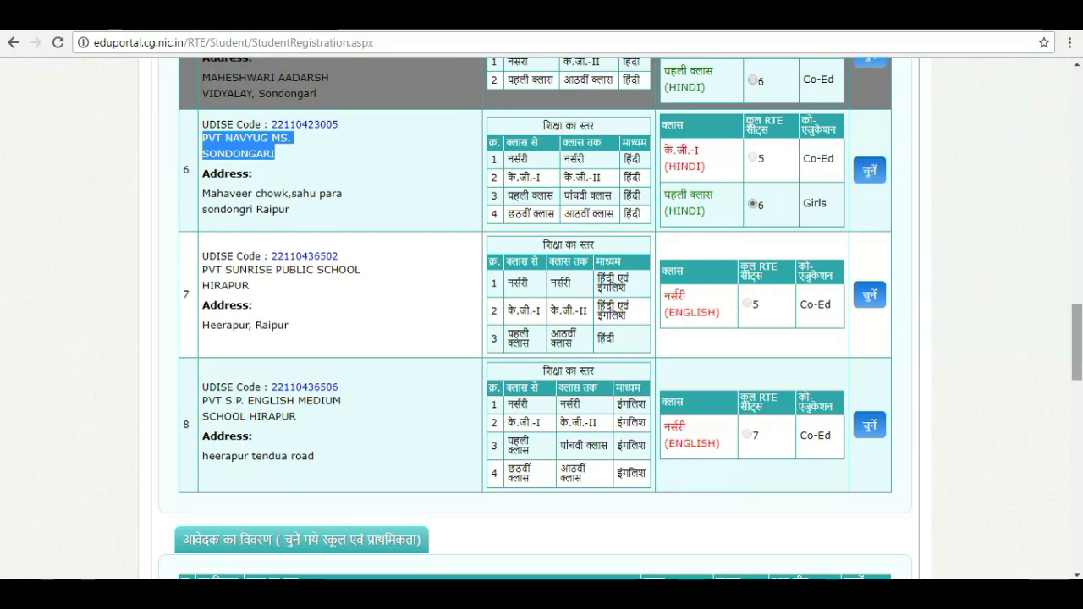
pyautogui.moveTo(1077, 349); pyautogui.dragTo(1062, 401)
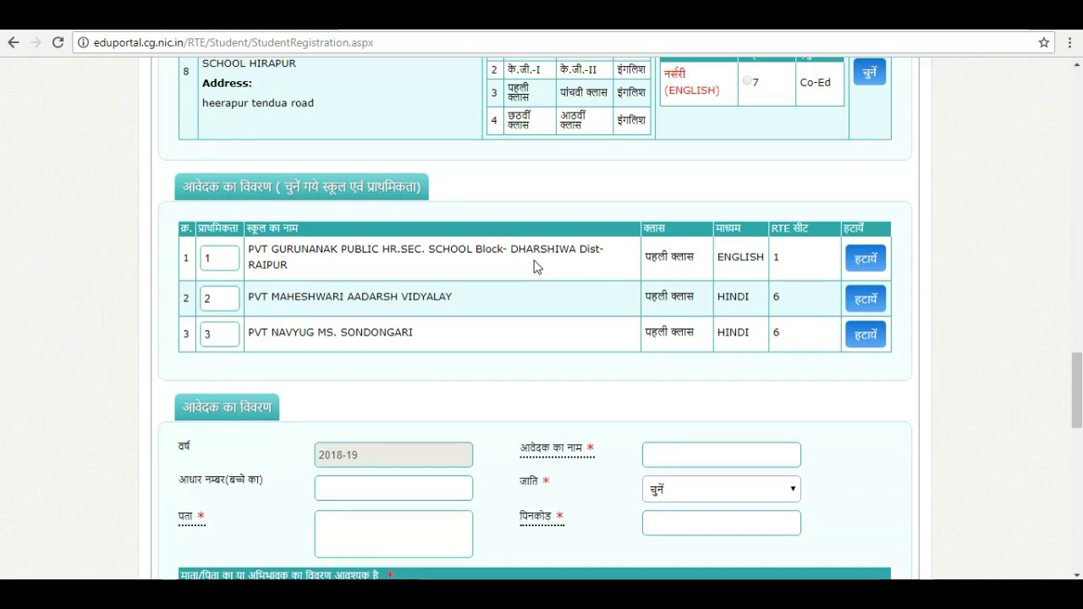
# Renumber the प्राथमिकता boxes to 2, 1, 3 so Maheshwari leads and Gurunanak is second
pyautogui.click(220, 255)
pyautogui.press('BackSpace')
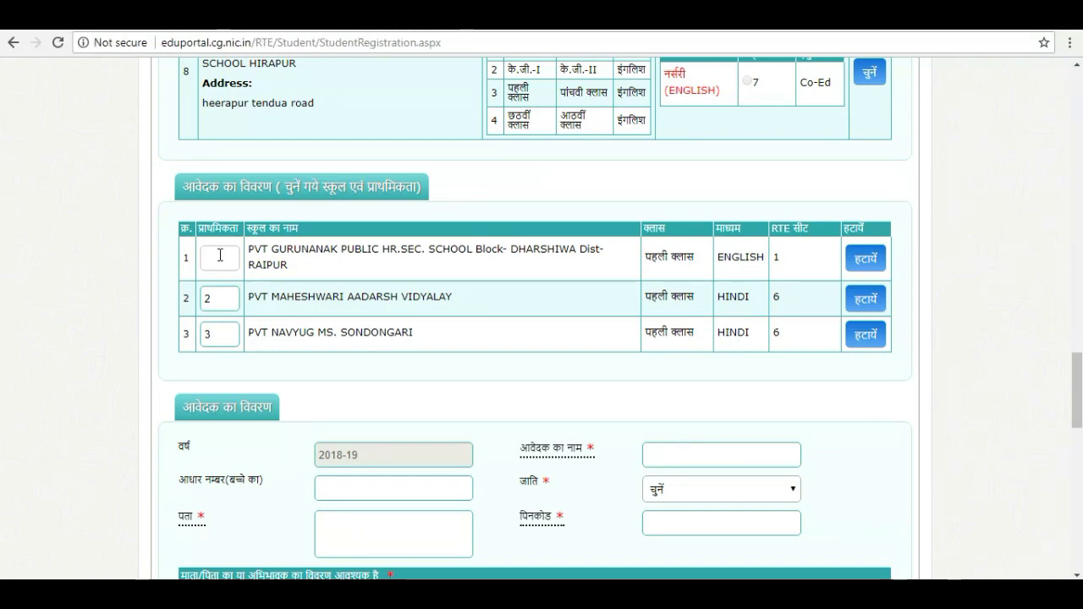
pyautogui.write('1')
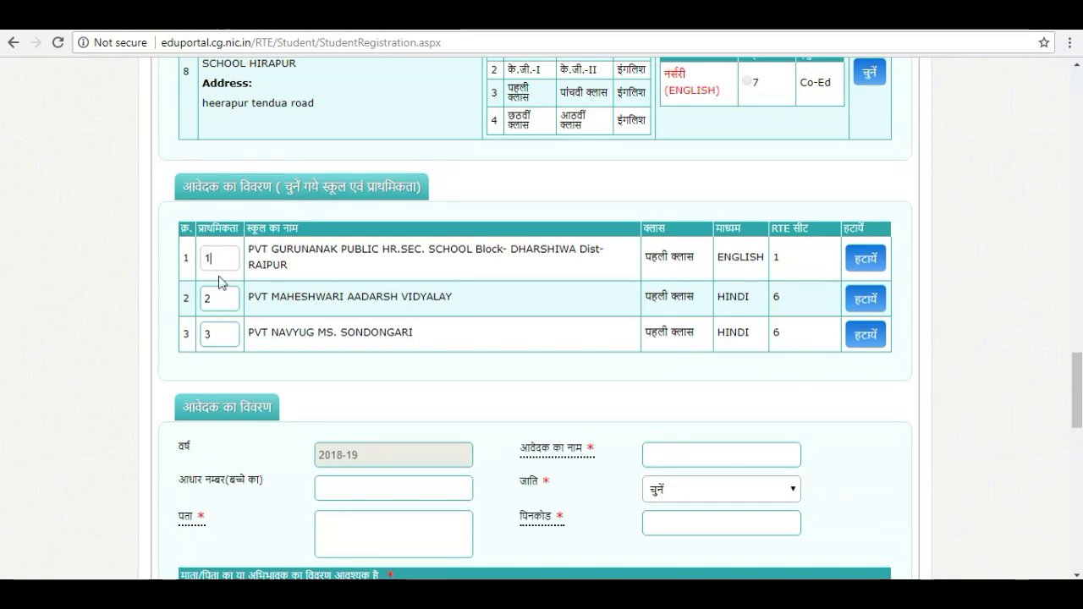
pyautogui.write('2')
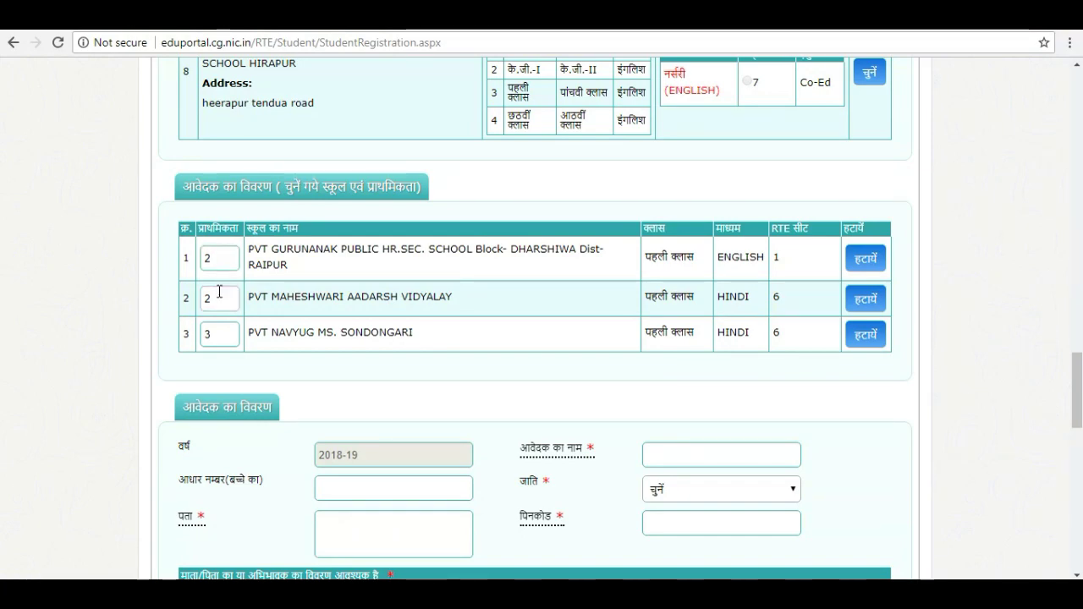
pyautogui.click(217, 293)
pyautogui.press('BackSpace')
pyautogui.write('1')
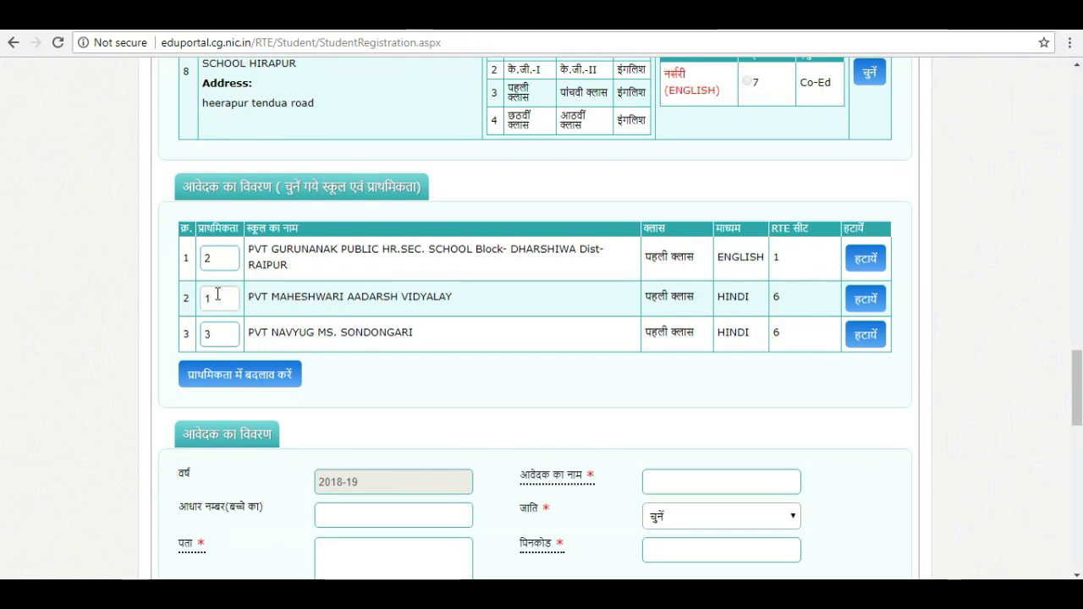
pyautogui.click(218, 330)
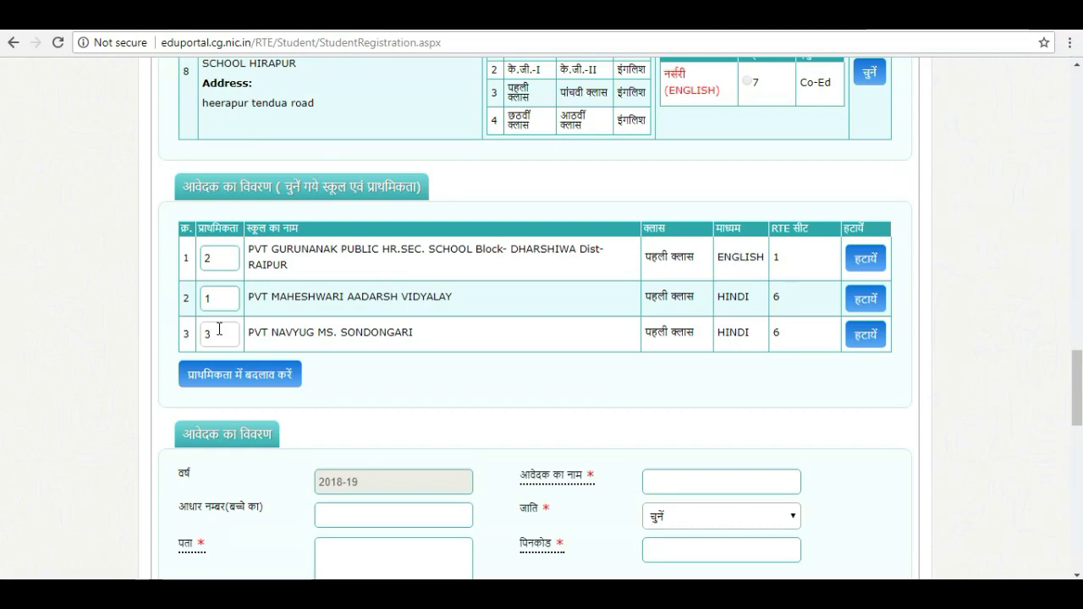
pyautogui.write('3')
pyautogui.press('BackSpace')
pyautogui.click(214, 294)
pyautogui.click(225, 255)
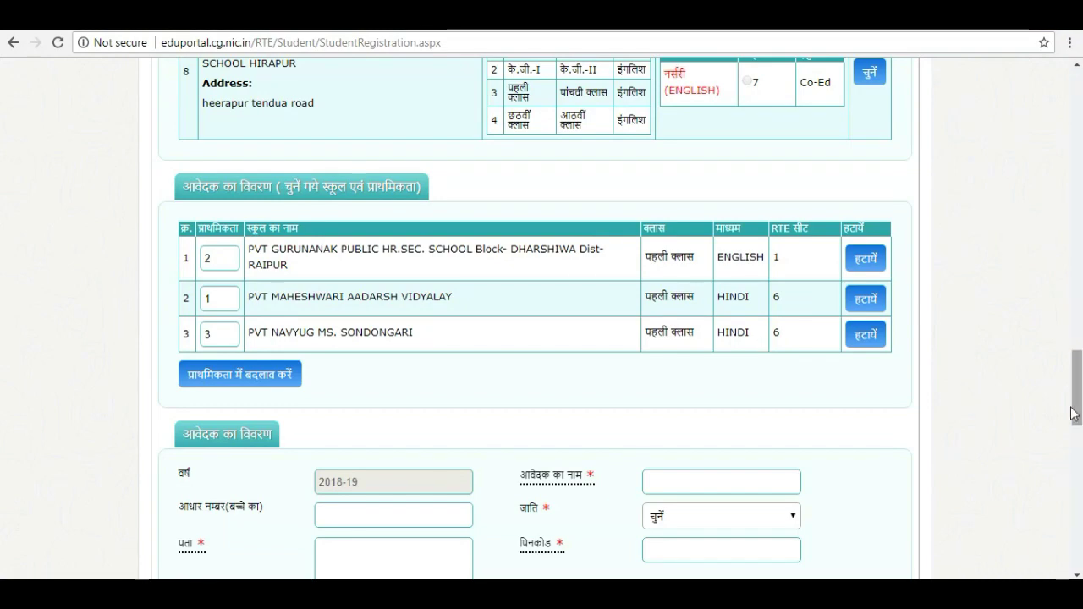
pyautogui.moveTo(1079, 393); pyautogui.dragTo(1081, 430)
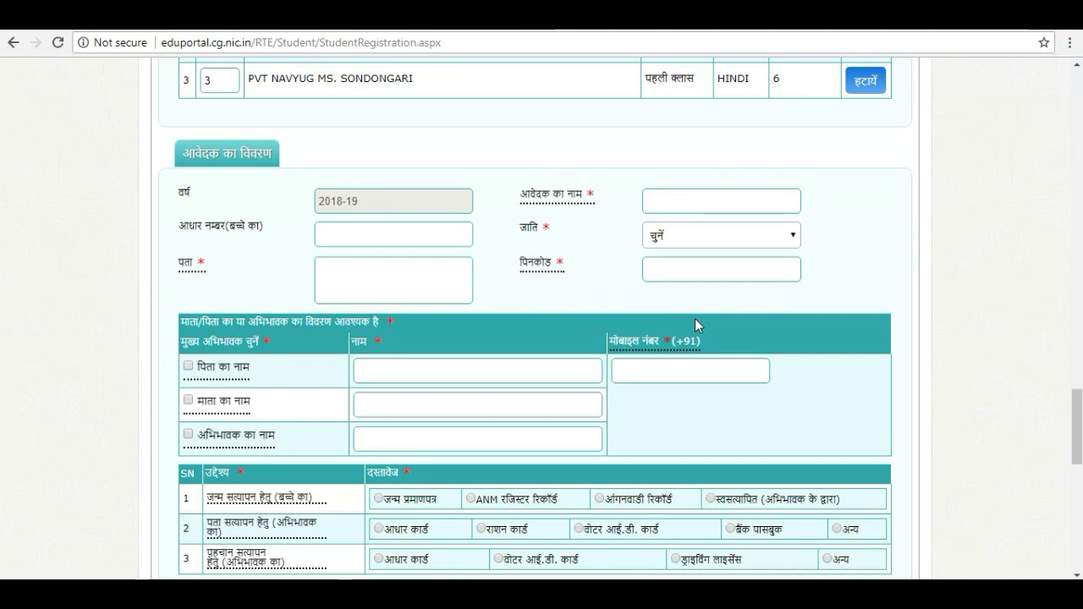
# Enter the applicant's name and set the caste category to सामान्य (General)
pyautogui.click(663, 195)
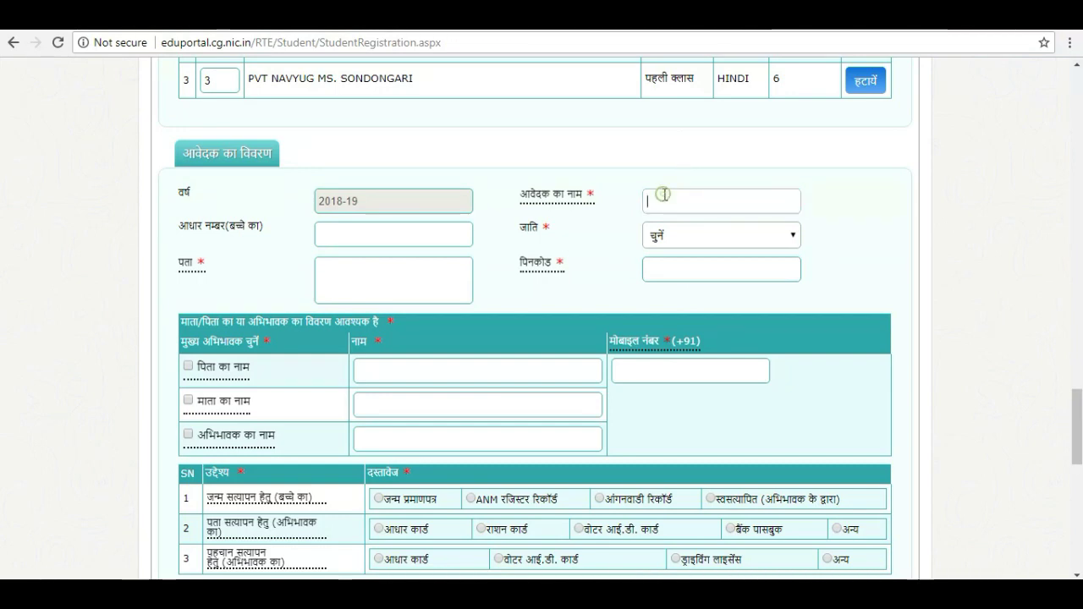
pyautogui.write('AM')
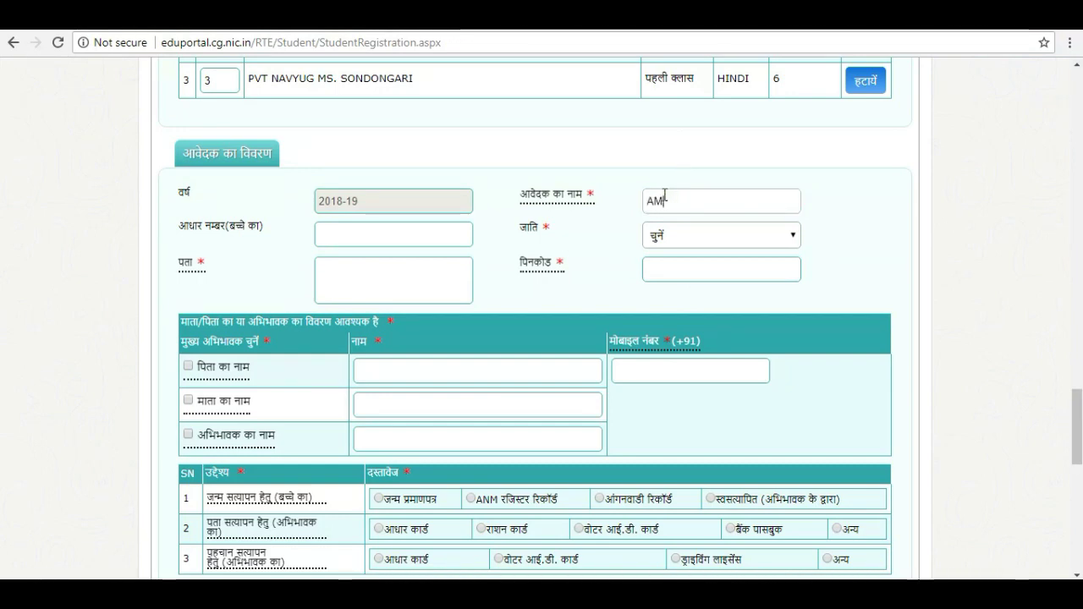
pyautogui.write('ITA')
pyautogui.click(567, 228)
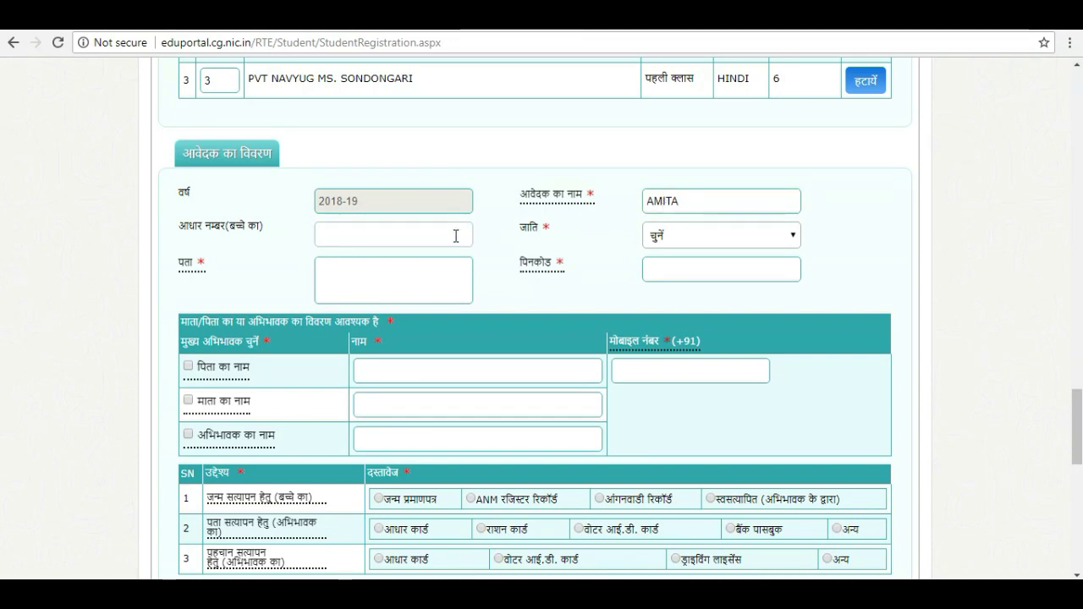
pyautogui.click(708, 237)
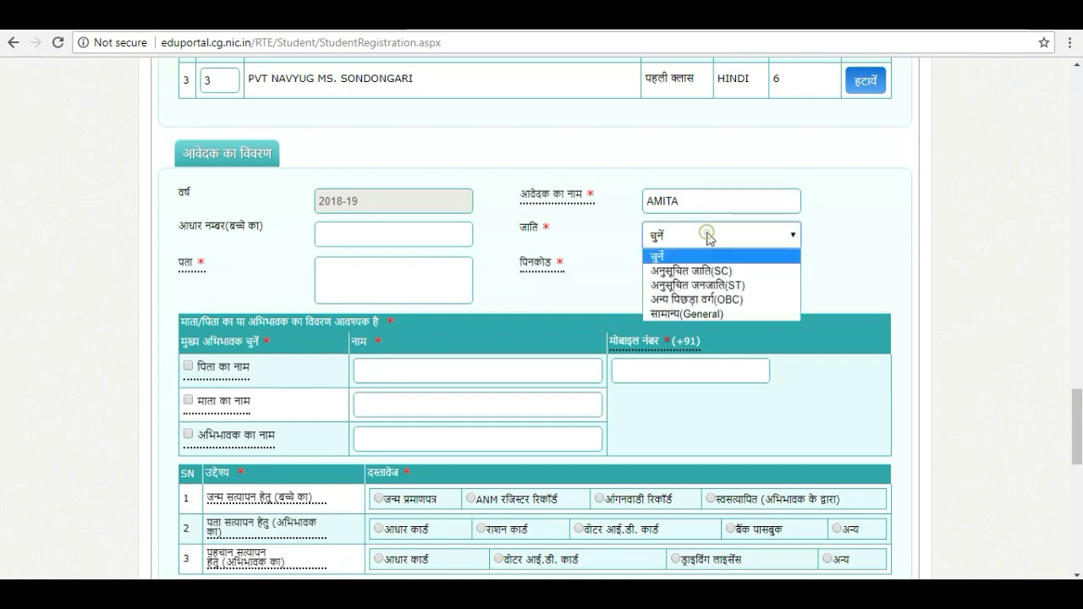
pyautogui.click(699, 313)
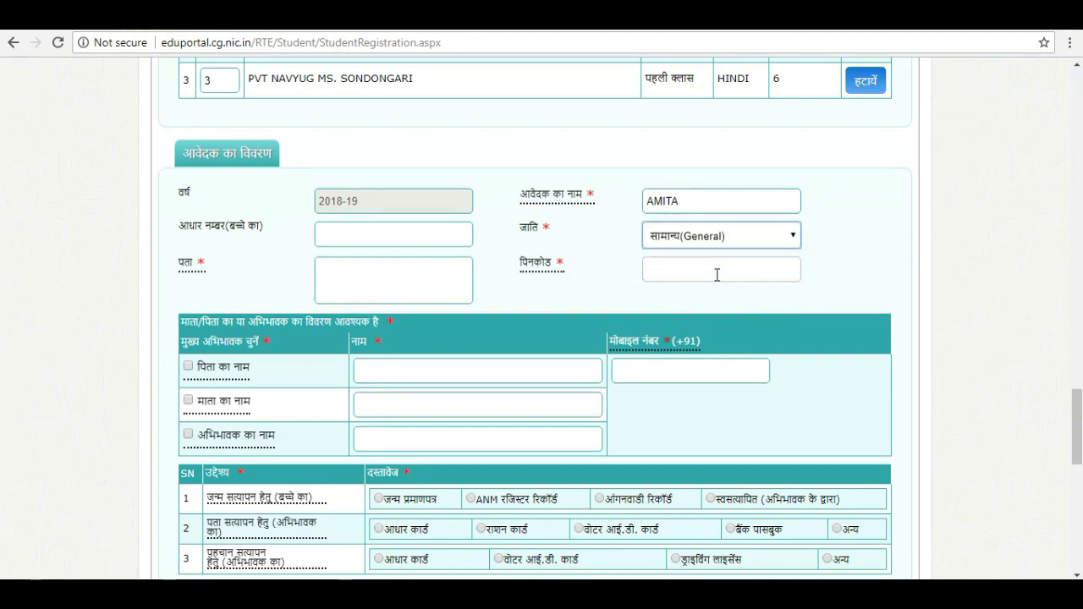
# Enter the applicant's address, including ward number and city, and the PIN code
pyautogui.click(369, 266)
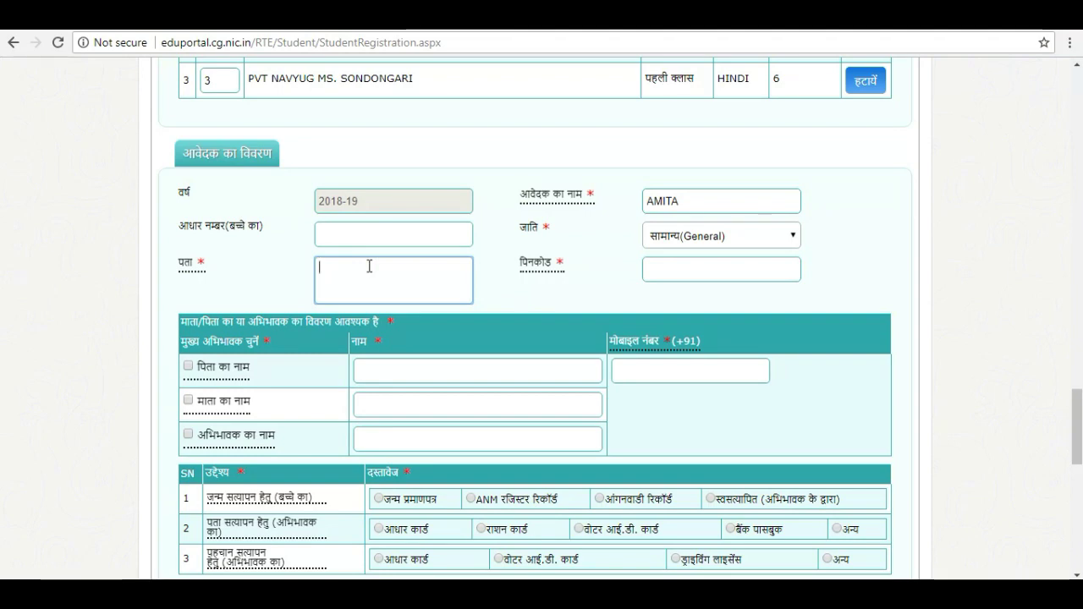
pyautogui.write('RAIPUR')
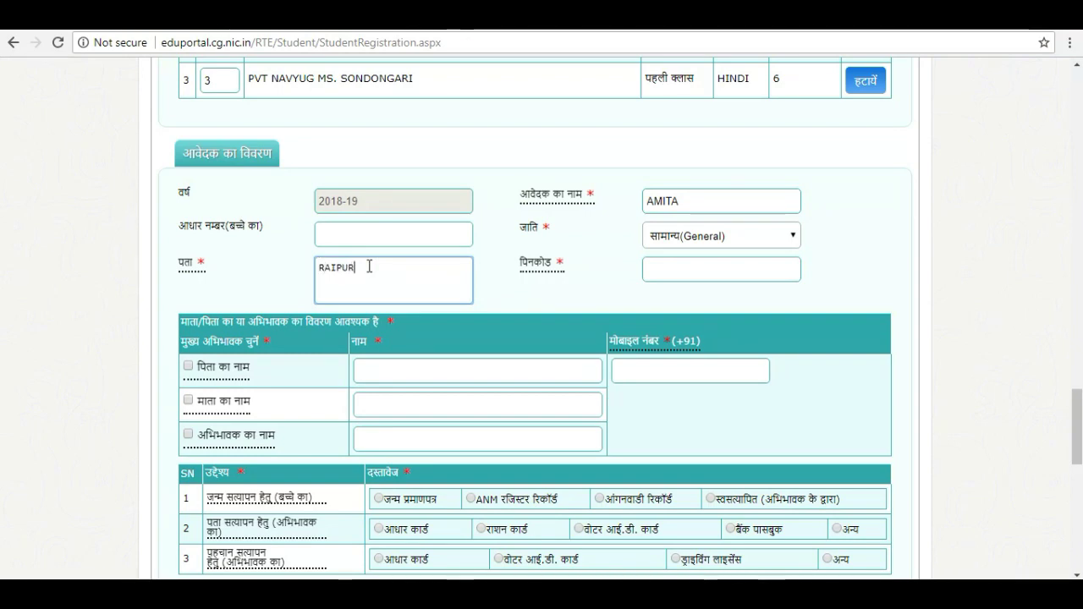
pyautogui.click(319, 265)
pyautogui.write('WARD NO 1')
pyautogui.click(692, 270)
pyautogui.write('495')
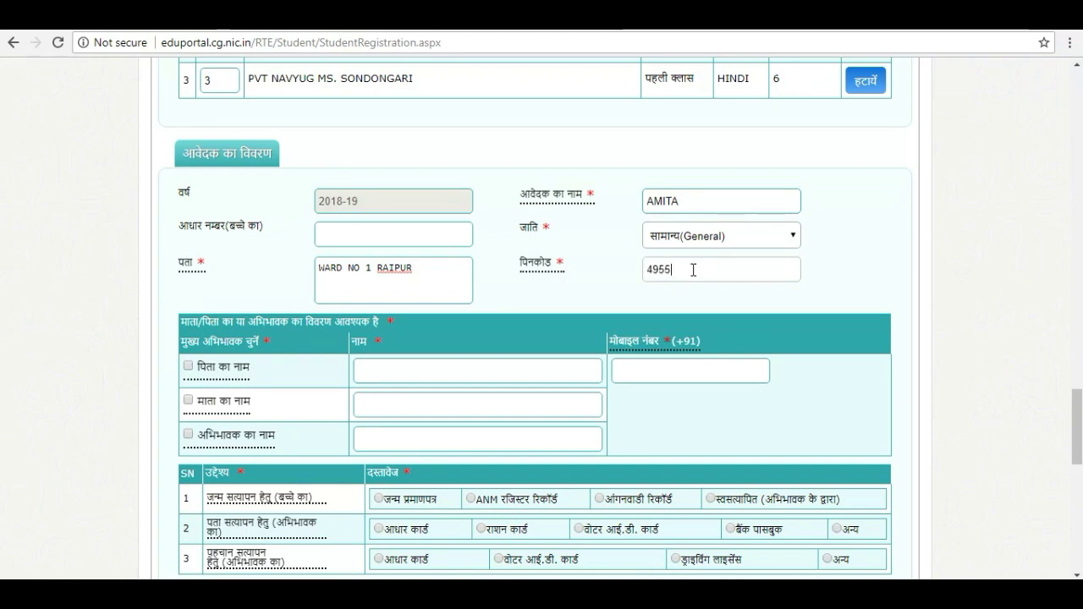
pyautogui.write('551')
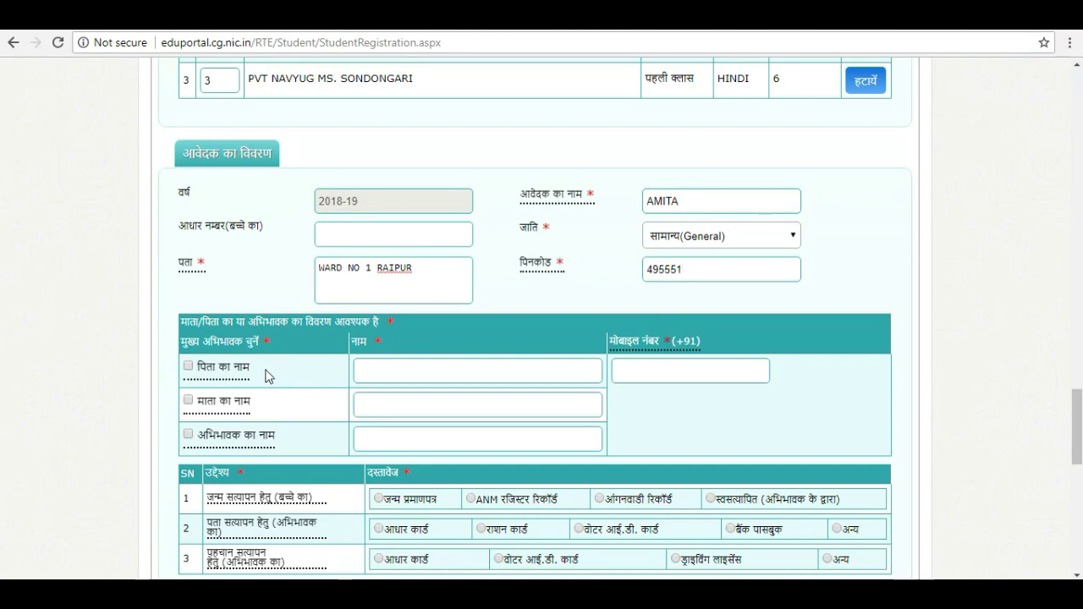
# Tick पिता का नाम and enter the father's name
pyautogui.click(188, 367)
pyautogui.click(448, 366)
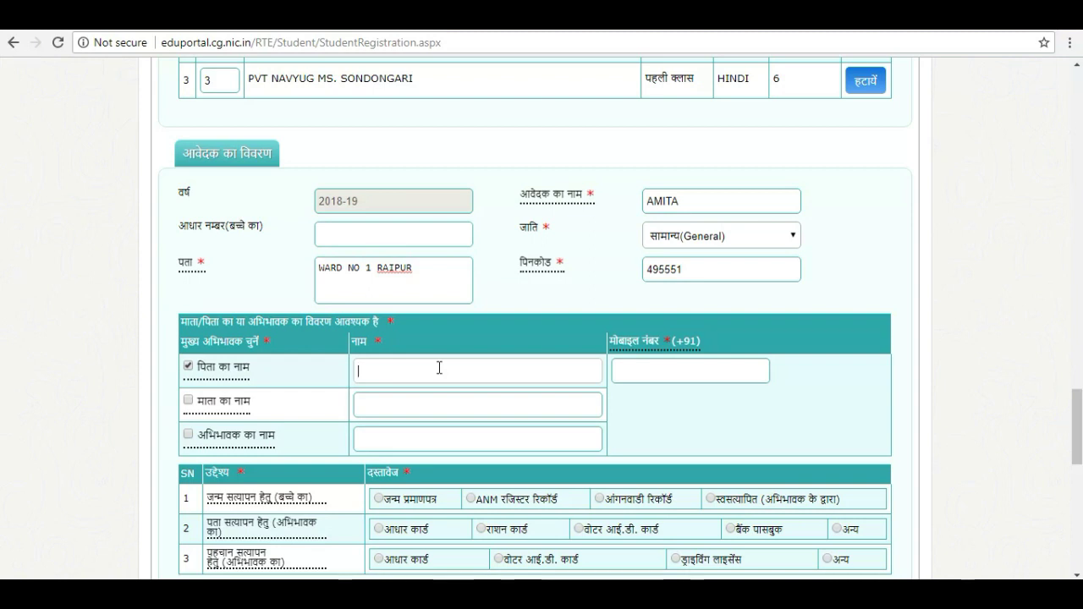
pyautogui.write('S')
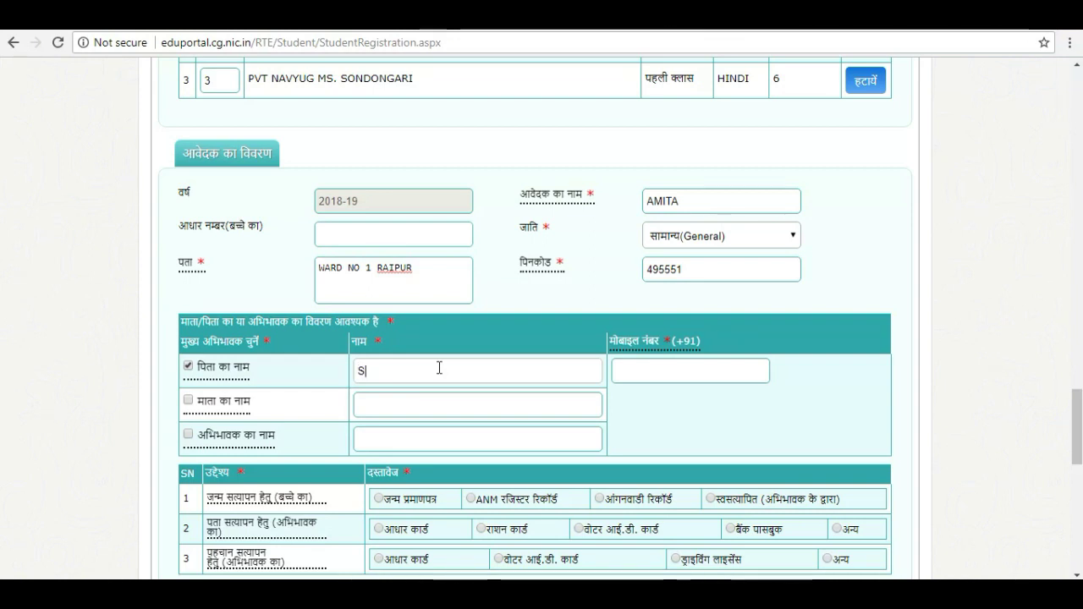
pyautogui.write('HARAN')
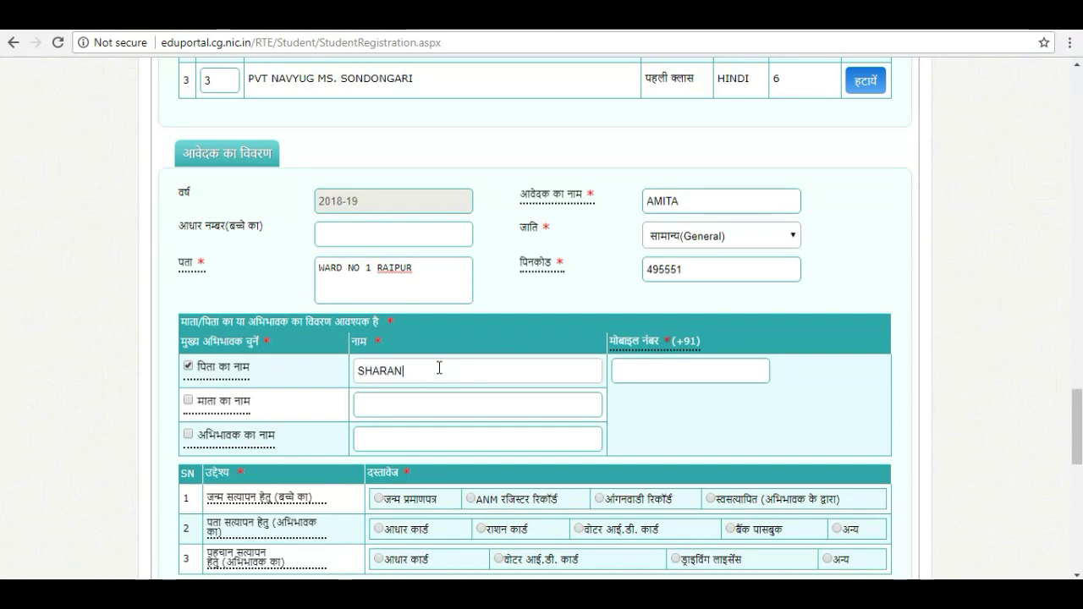
pyautogui.press('Tab')
pyautogui.press('Tab')
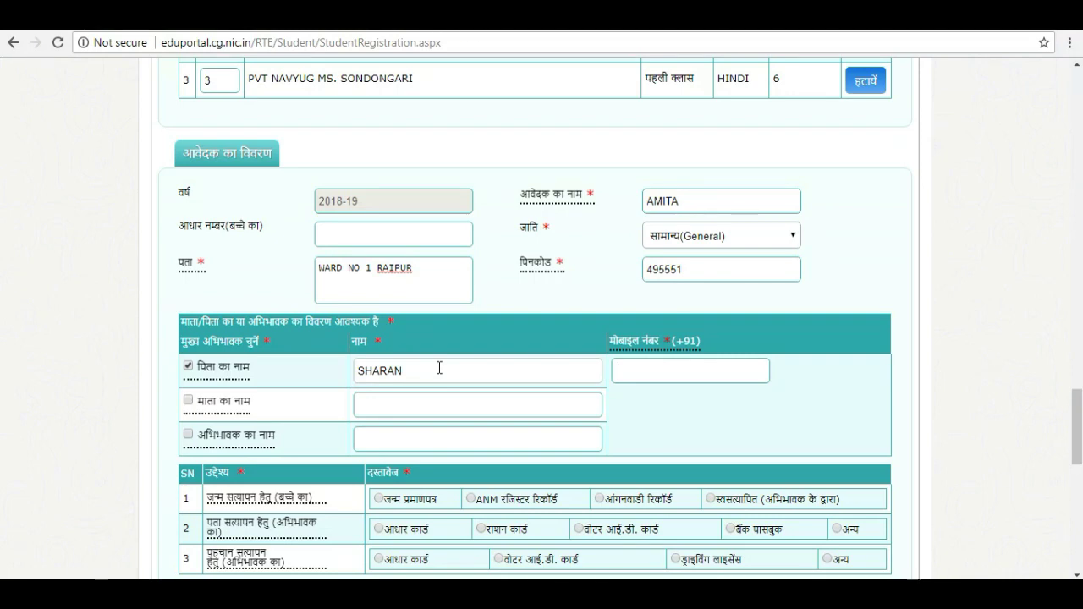
# Tick माता का नाम, enter the mother's name, and fill in the parent's mobile number
pyautogui.click(188, 399)
pyautogui.click(379, 403)
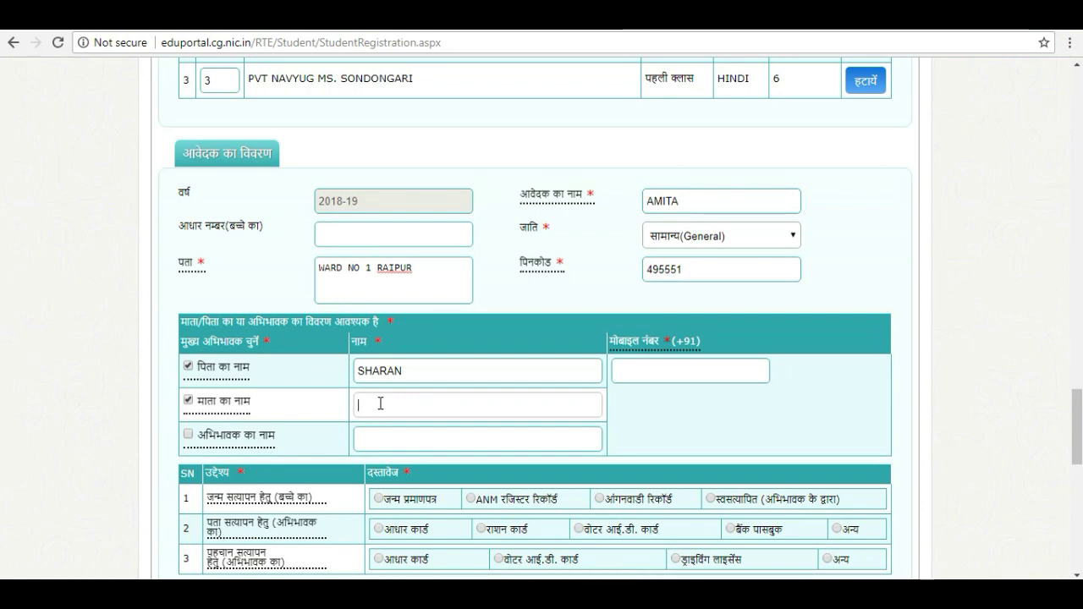
pyautogui.write('SHUSHMA')
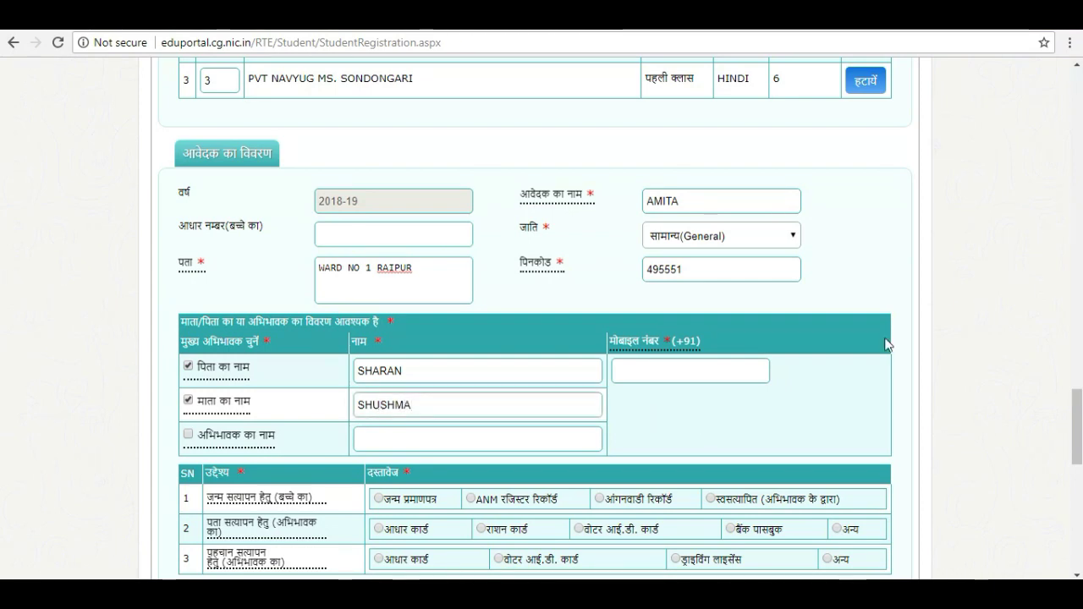
pyautogui.click(726, 377)
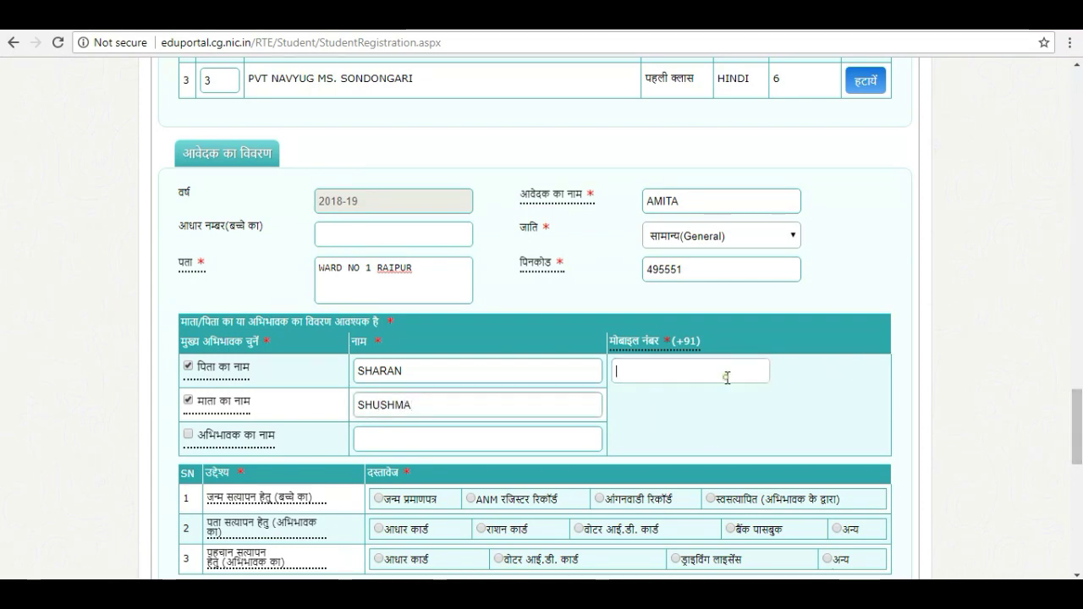
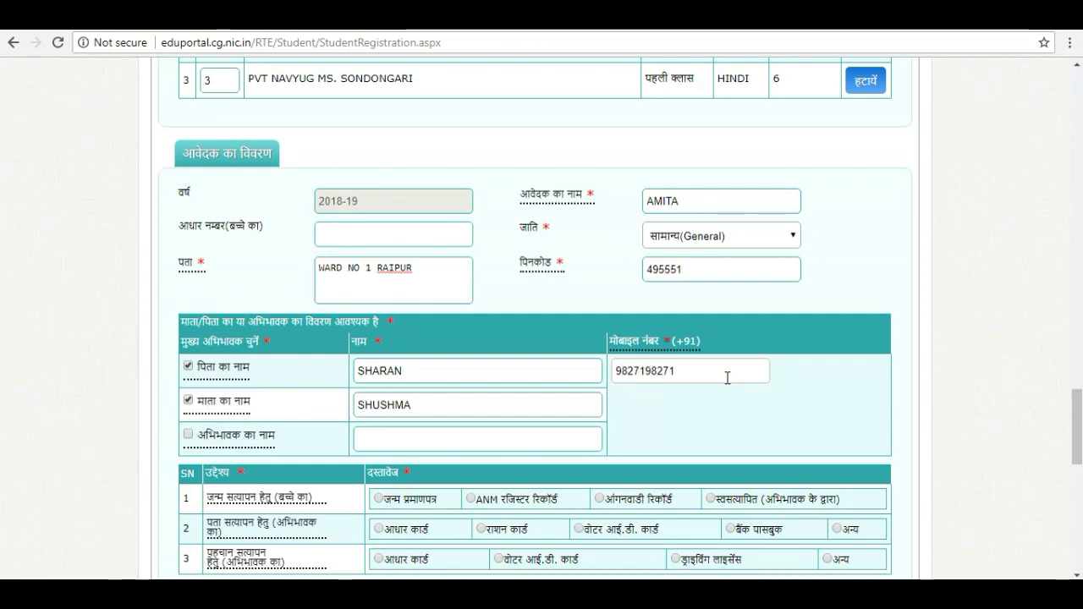
pyautogui.moveTo(1077, 426); pyautogui.dragTo(1077, 463)
# Set birth proof to the guardian's स्वसत्यापित self-attestation
pyautogui.click(470, 235)
pyautogui.click(600, 234)
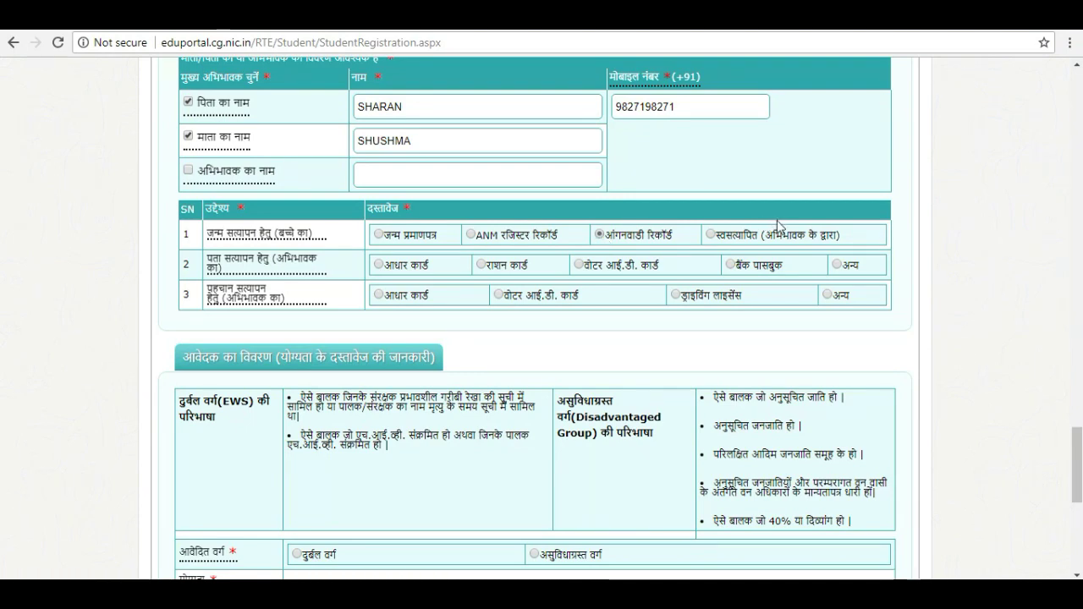
pyautogui.click(709, 235)
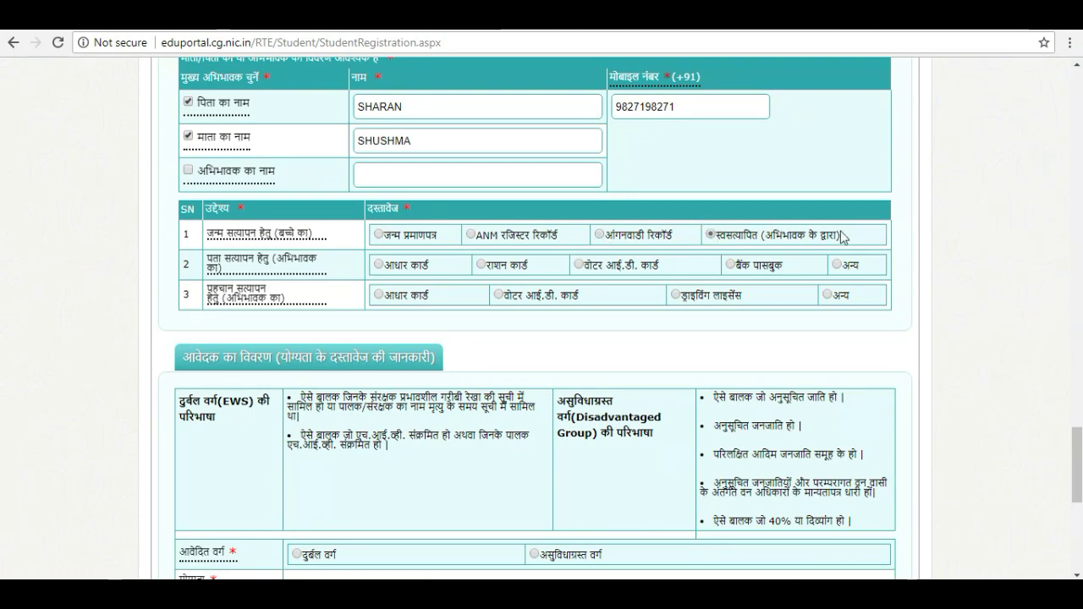
pyautogui.moveTo(844, 238); pyautogui.dragTo(715, 239)
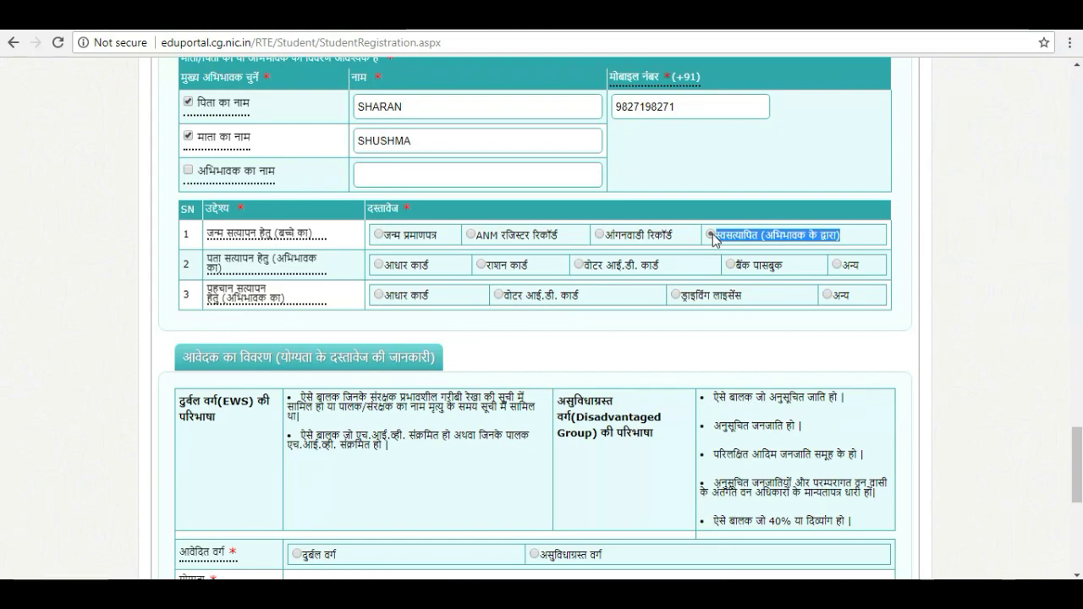
# Choose अन्य (other document) as the address proof
pyautogui.moveTo(306, 269)
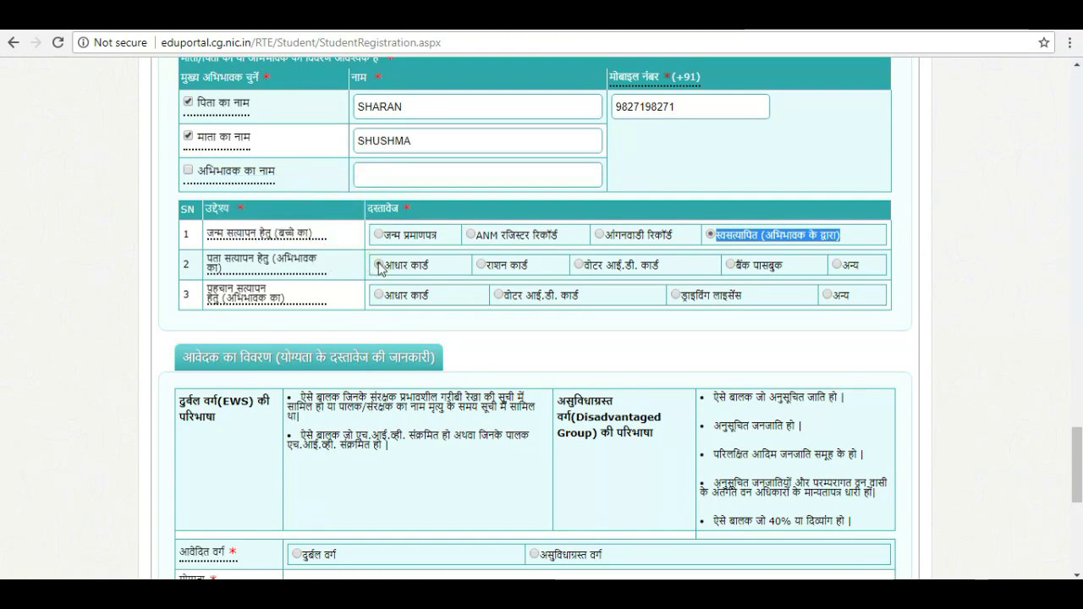
pyautogui.click(481, 264)
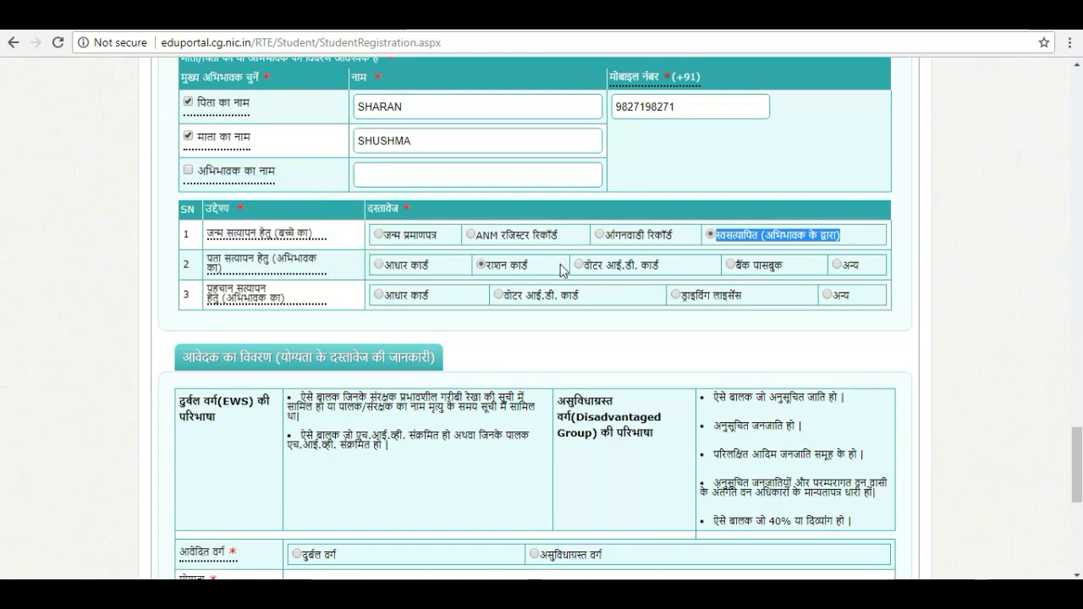
pyautogui.click(729, 264)
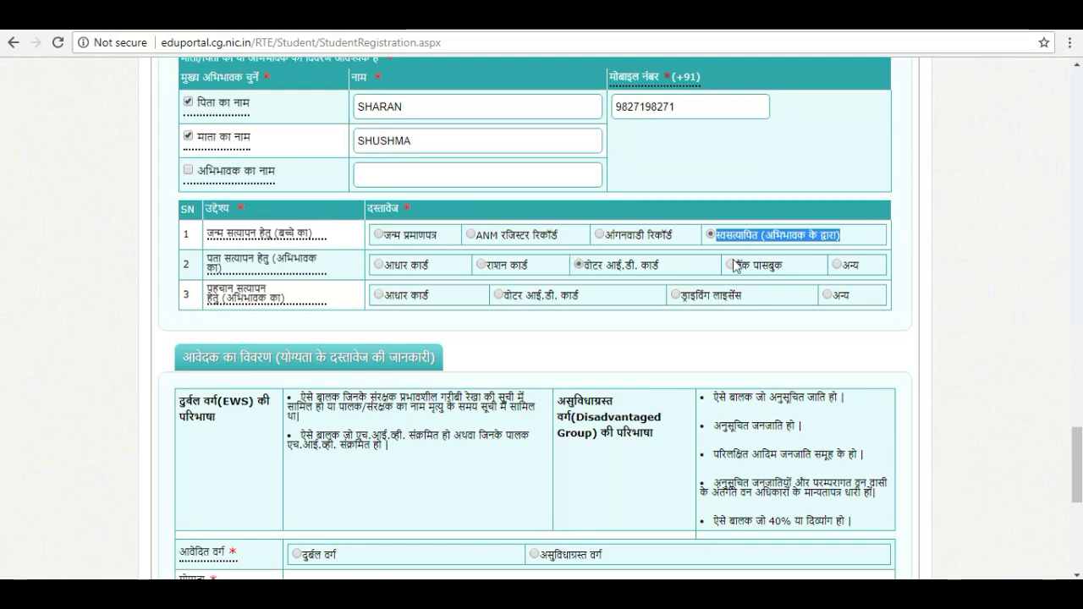
pyautogui.click(837, 264)
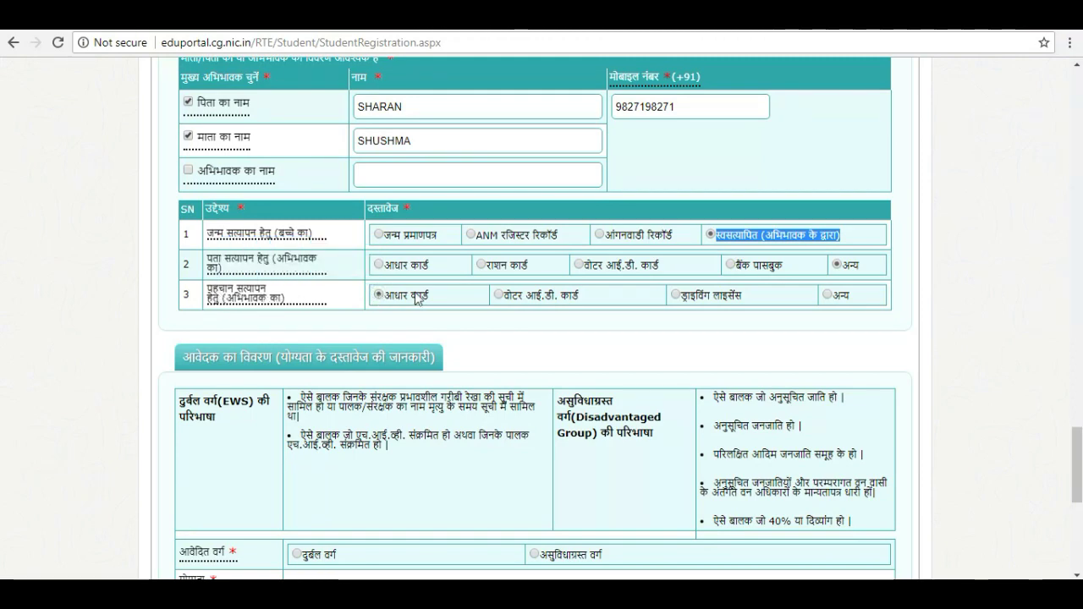
# Choose अन्य (other document) as the identity proof
pyautogui.click(508, 297)
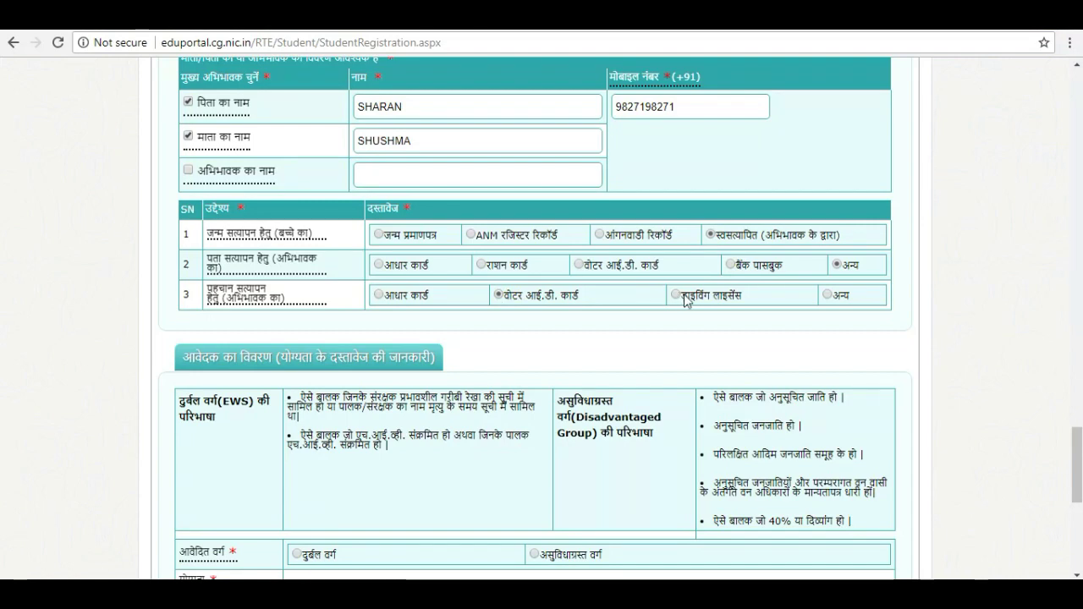
pyautogui.click(677, 295)
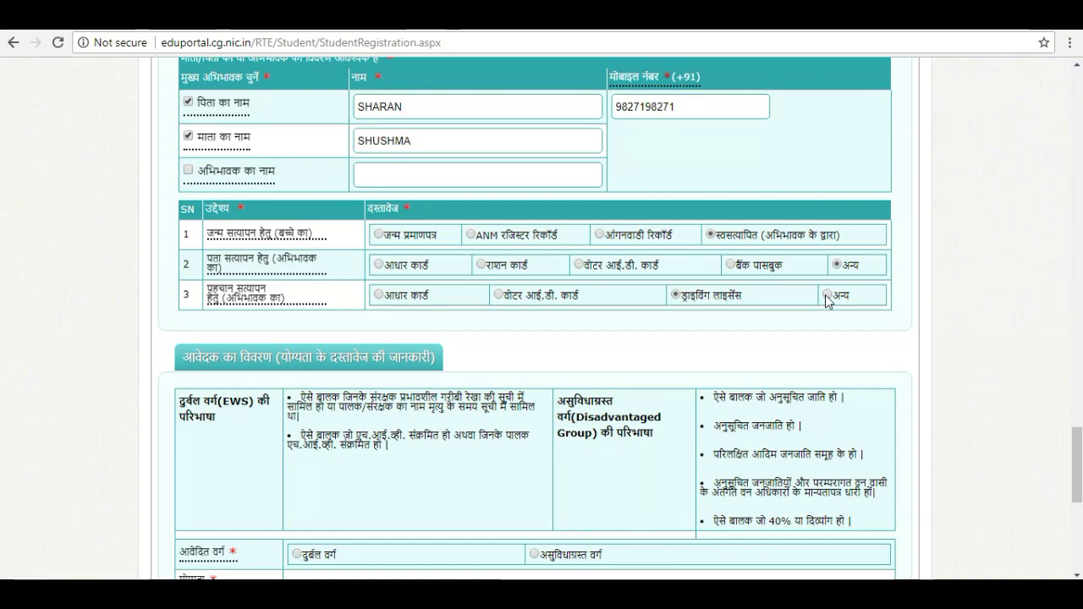
pyautogui.click(826, 296)
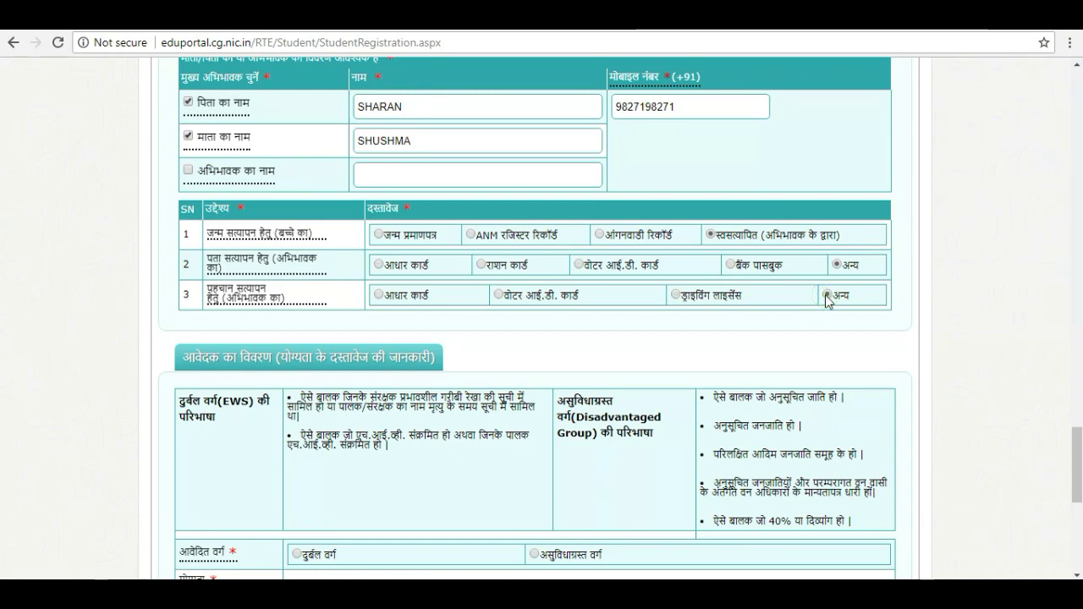
pyautogui.click(827, 296)
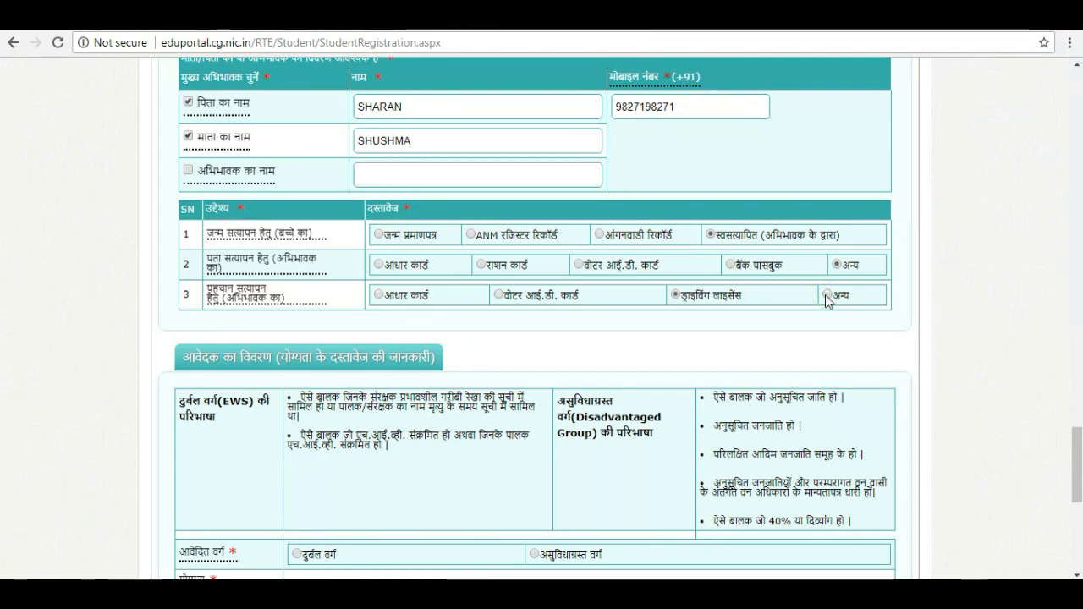
pyautogui.click(826, 296)
pyautogui.scroll(-3, 1076, 474)
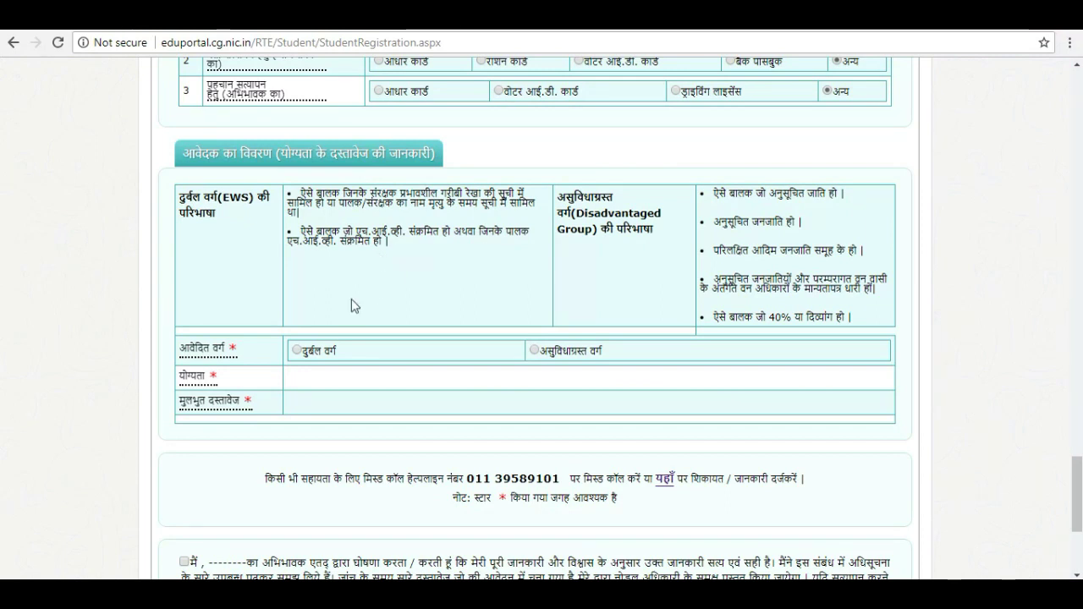
# Select दुर्बल वर्ग (EWS) as the applied category (आवेदित वर्ग)
pyautogui.click(296, 350)
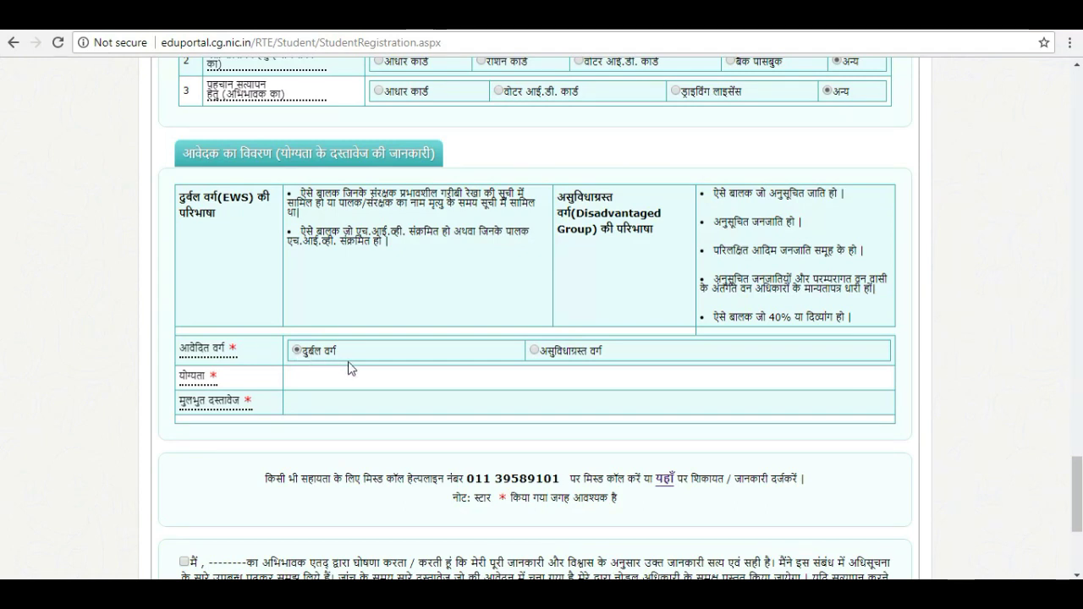